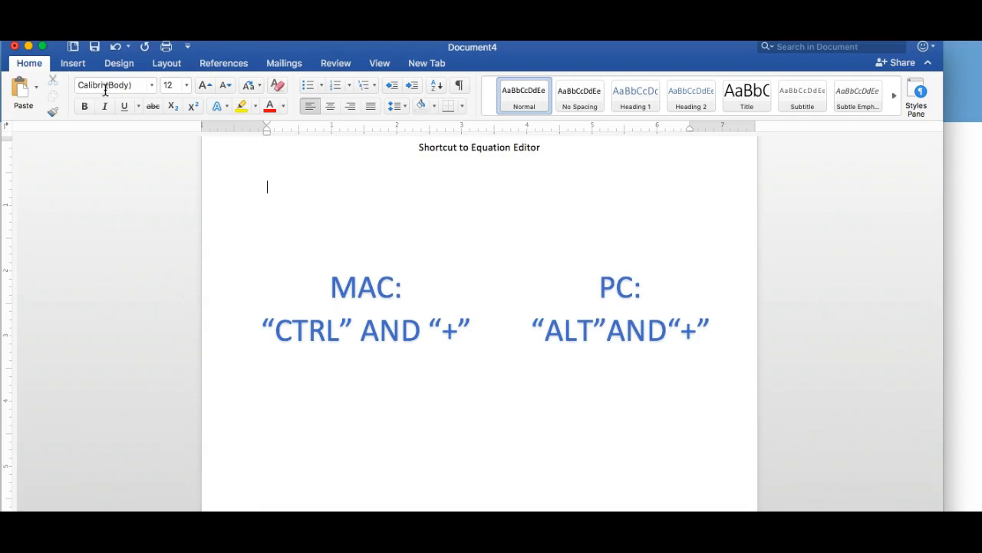
Insert a blank equation on the empty line below the "Shortcut to Equation Editor" title
click(74, 64)
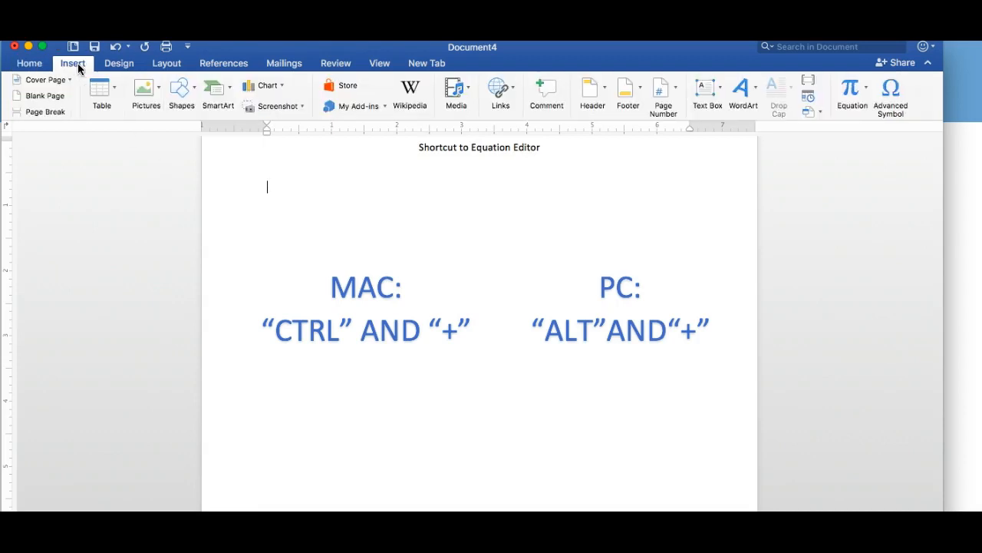
click(850, 88)
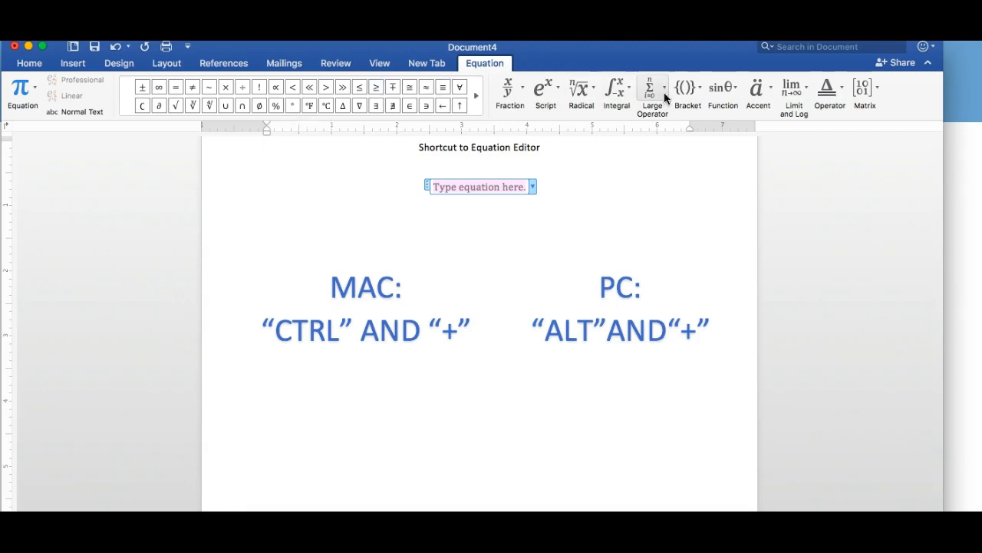
Examine the available fraction, script, radical and accent structures and the math symbol gallery
click(521, 95)
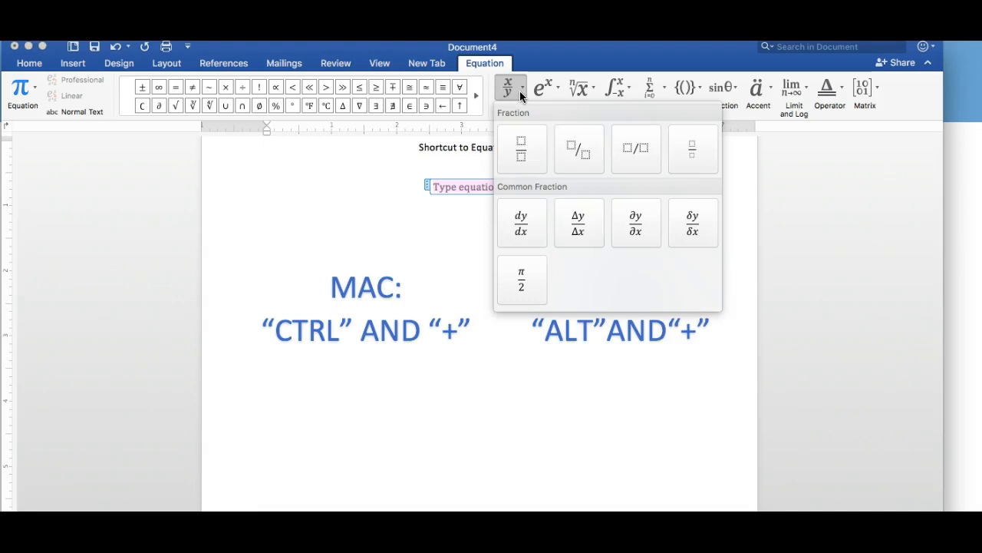
click(520, 90)
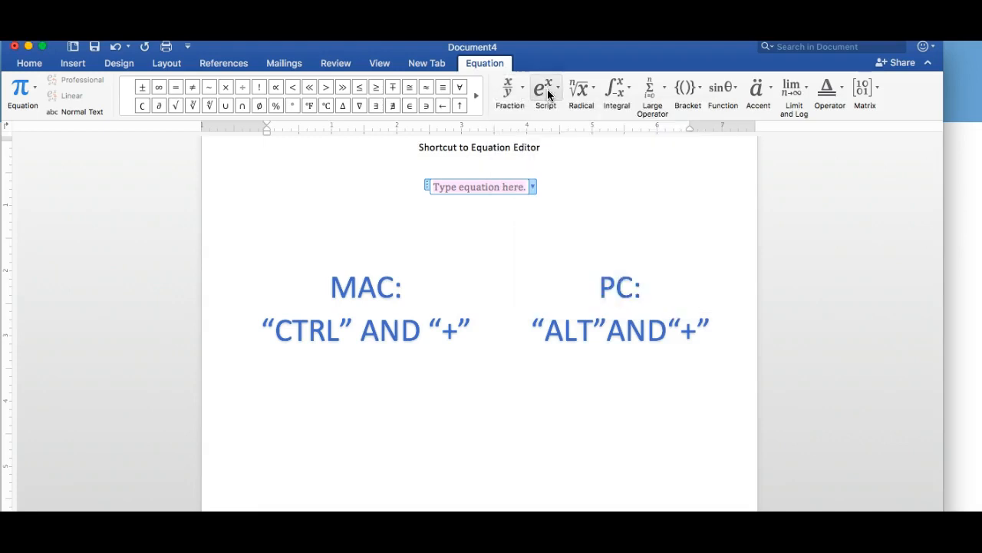
click(548, 89)
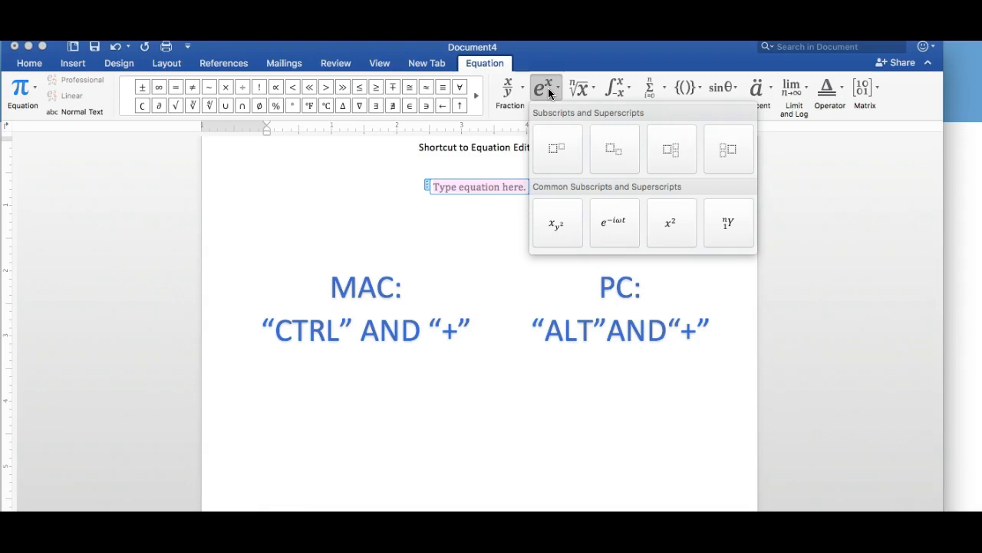
click(588, 93)
click(588, 93)
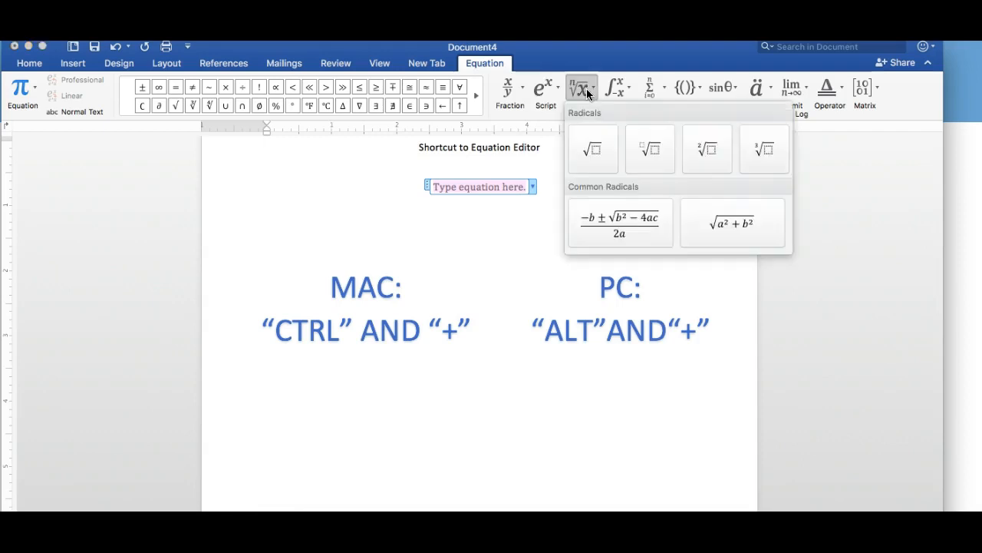
click(761, 88)
click(761, 89)
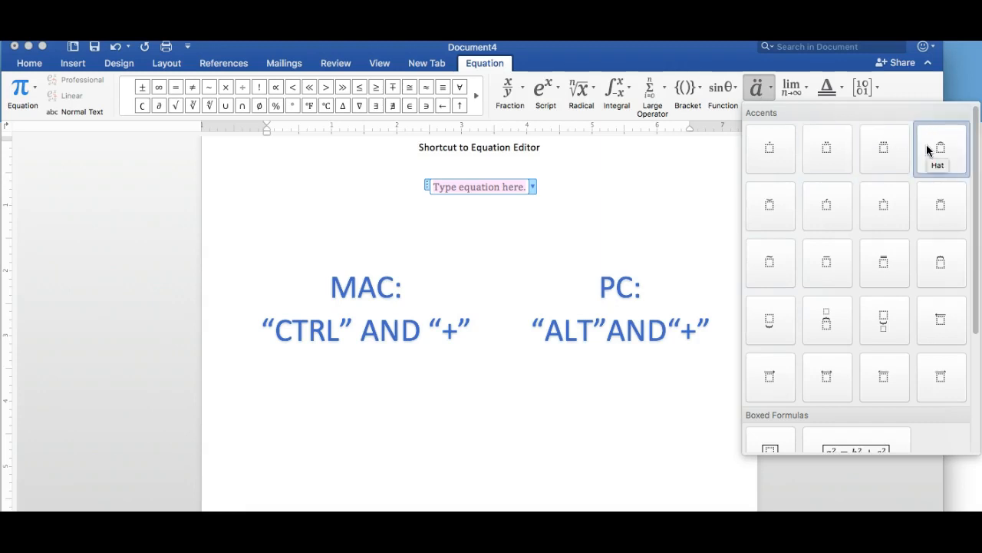
click(618, 173)
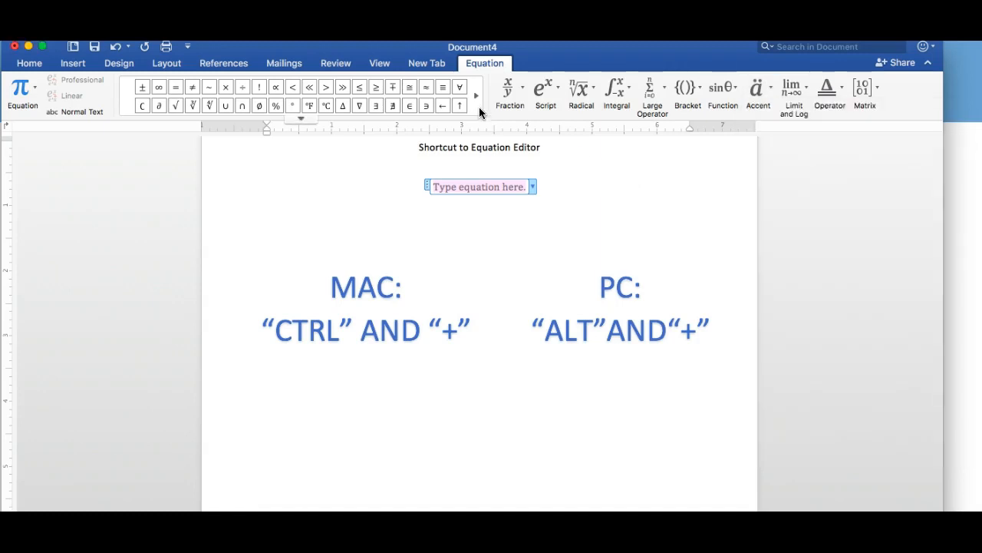
click(301, 119)
click(485, 185)
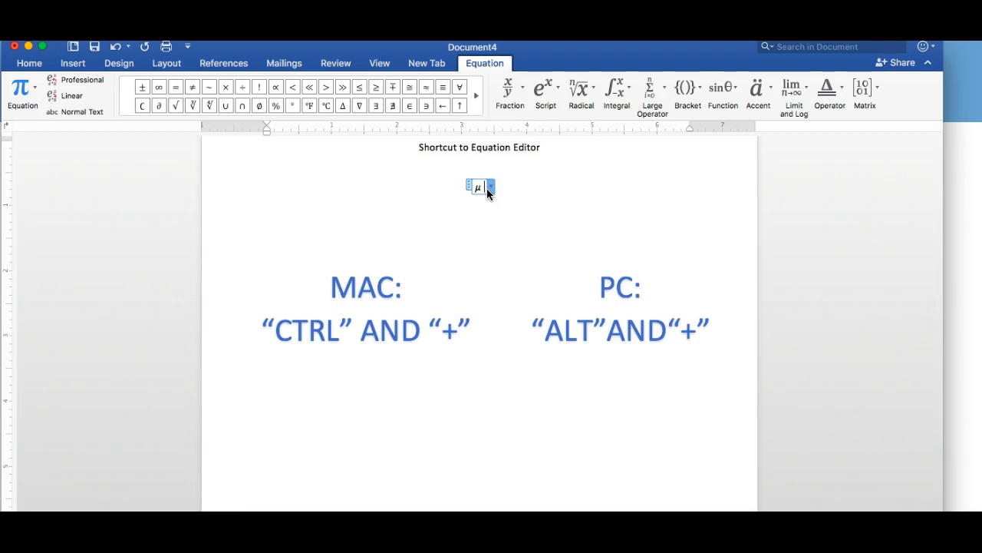
text(/sigma)
key(Return)
click(490, 190)
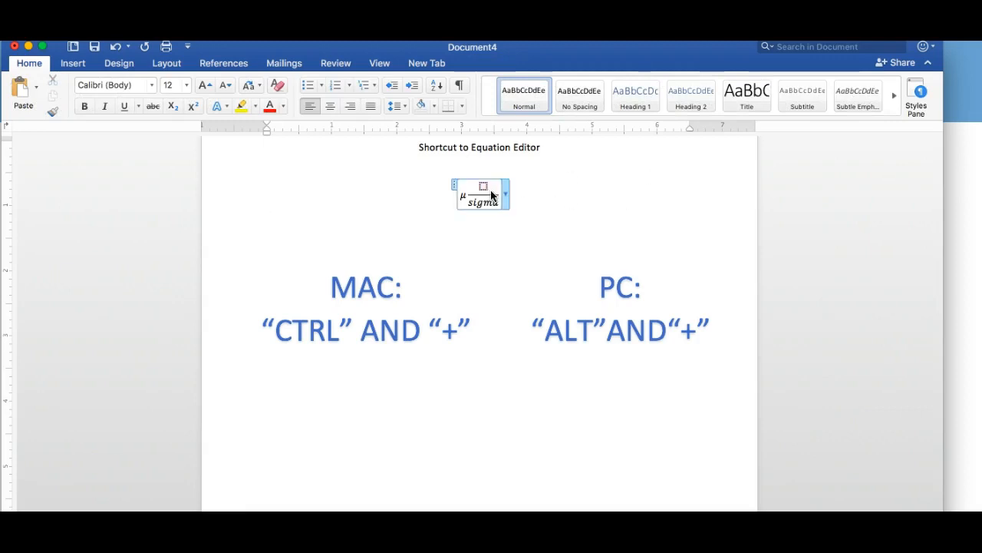
double_click(499, 203)
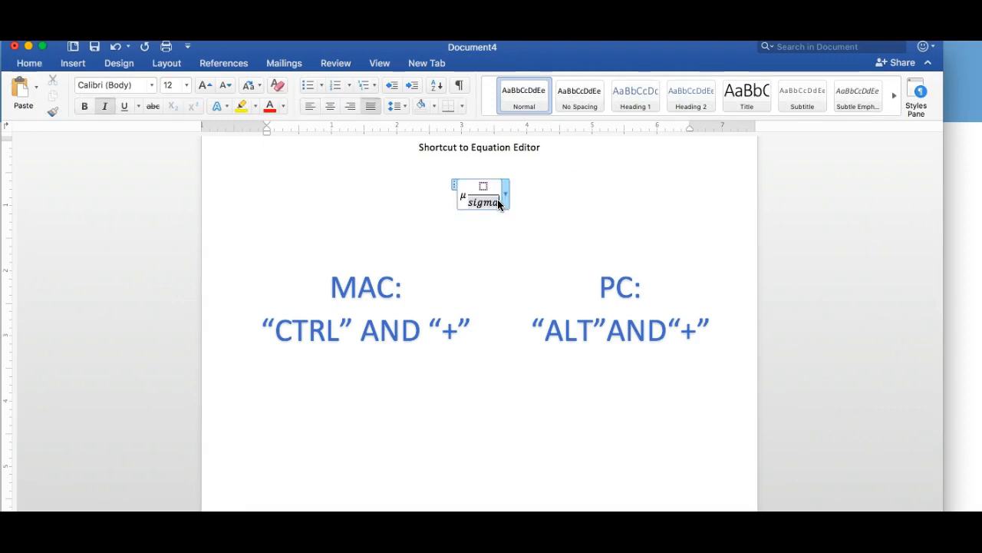
text(s)
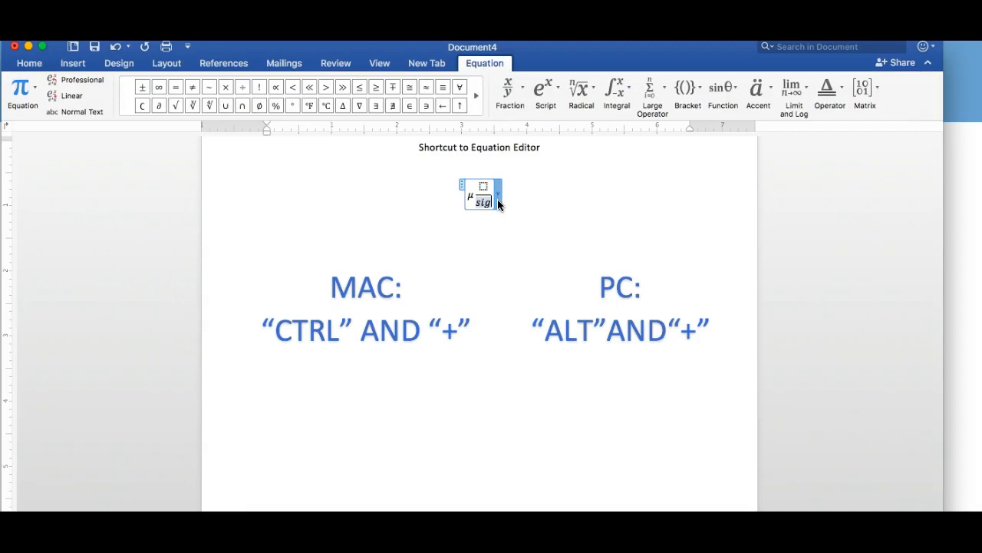
key(BackSpace)
key(BackSpace)
key(BackSpace)
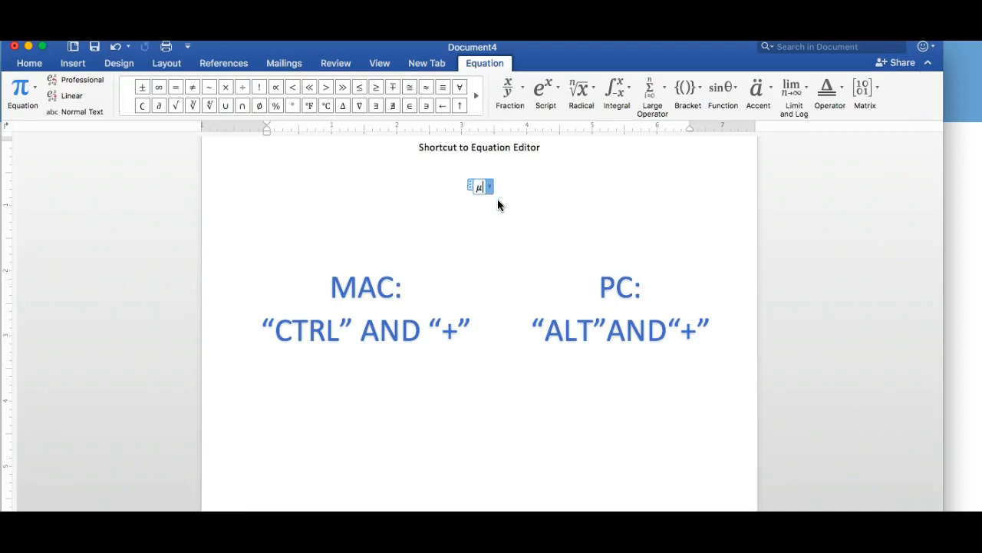
Enter the Greek letters μ and σ in the equation using \mu and \sigma, and clear the equation again
text(\)
text(mu )
text(\s)
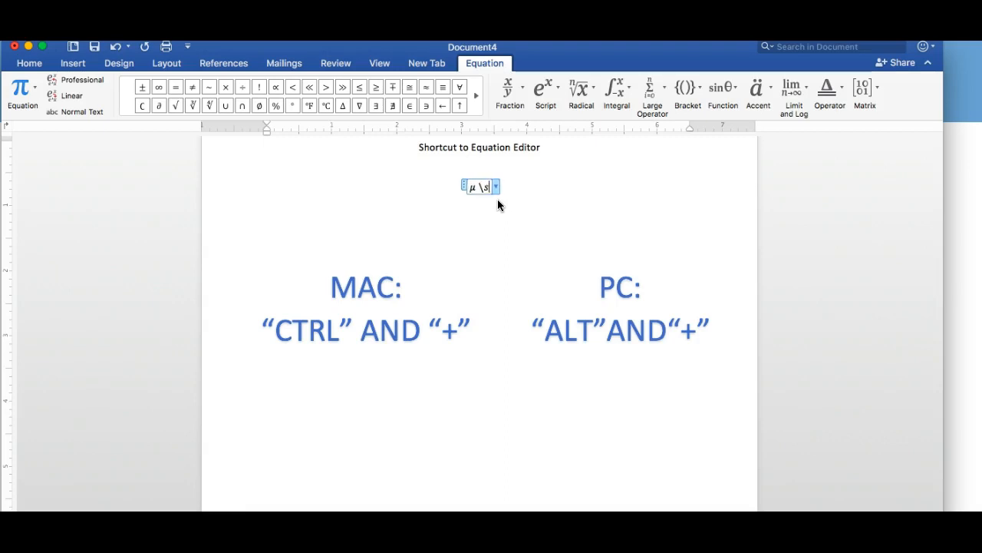
text(igma \sigma)
key(BackSpace)
key(BackSpace)
key(BackSpace)
key(BackSpace)
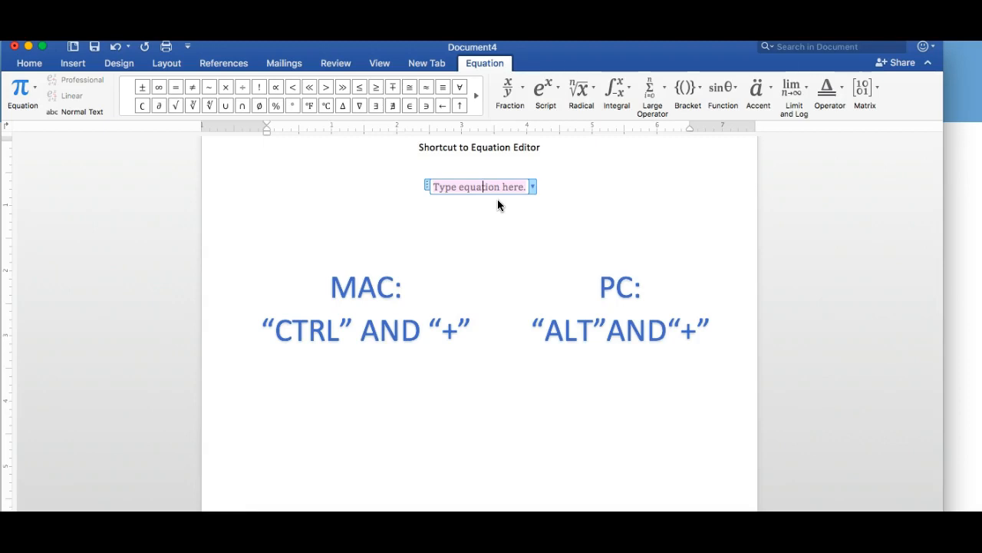
Enter y with a hat accent using \hat, followed by an equals sign, in the empty equation
text(\hat)
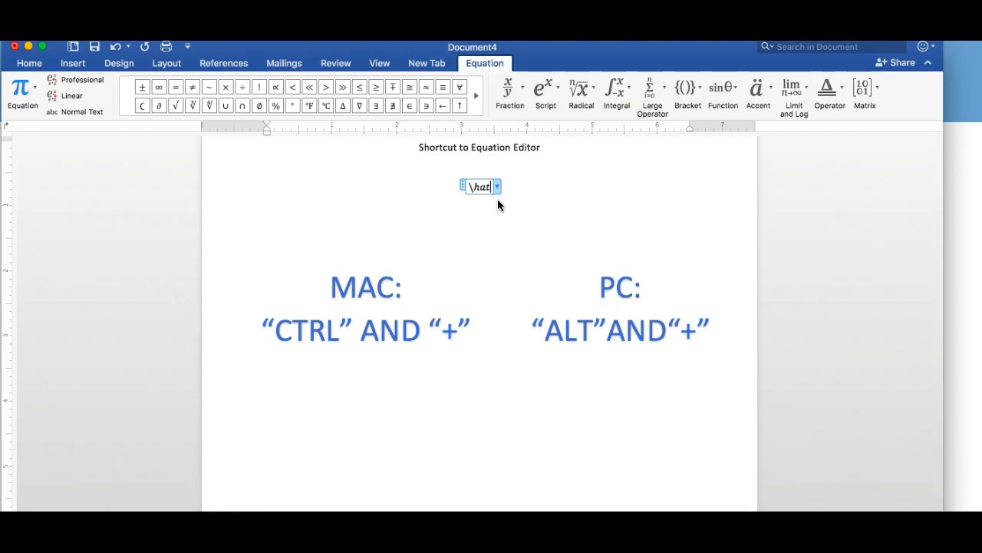
key(space)
text(y)
text(()
text(=)
Complete the equation's right-hand side as b_0 + b_1 x, with 0 and 1 as subscripts
text(b)
text(_)
text(0)
text(+)
text(b)
text(_1)
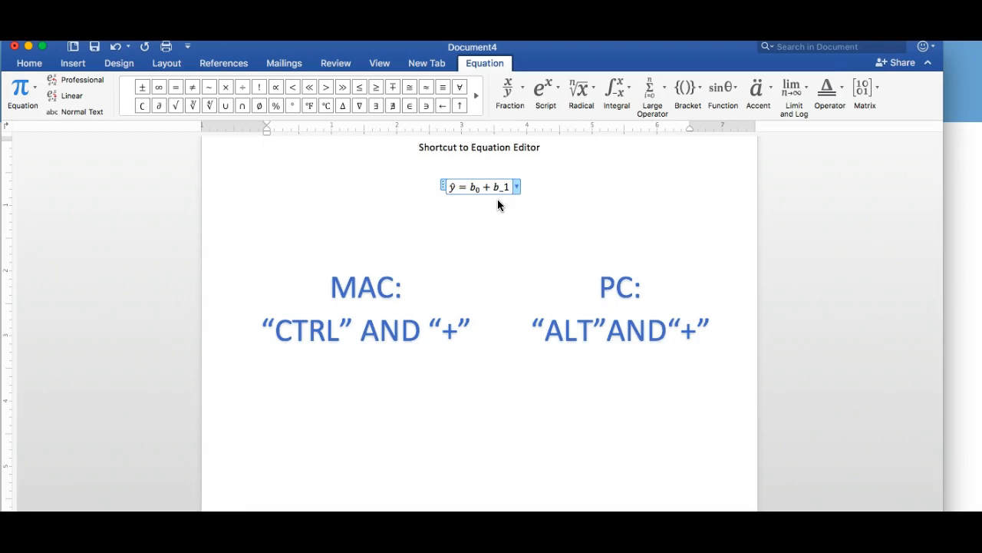
key(space)
text(x)
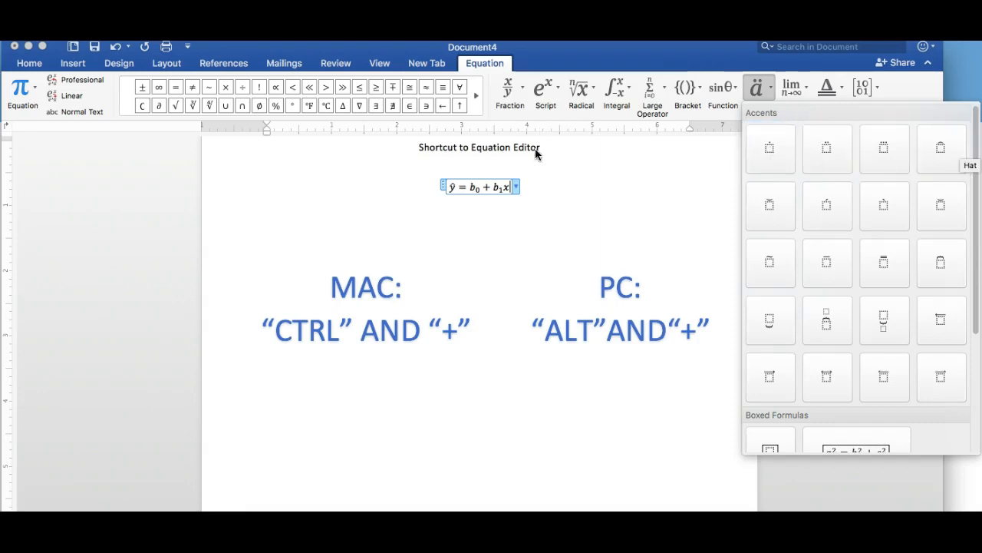
Left-align the regression equation on the page
click(528, 214)
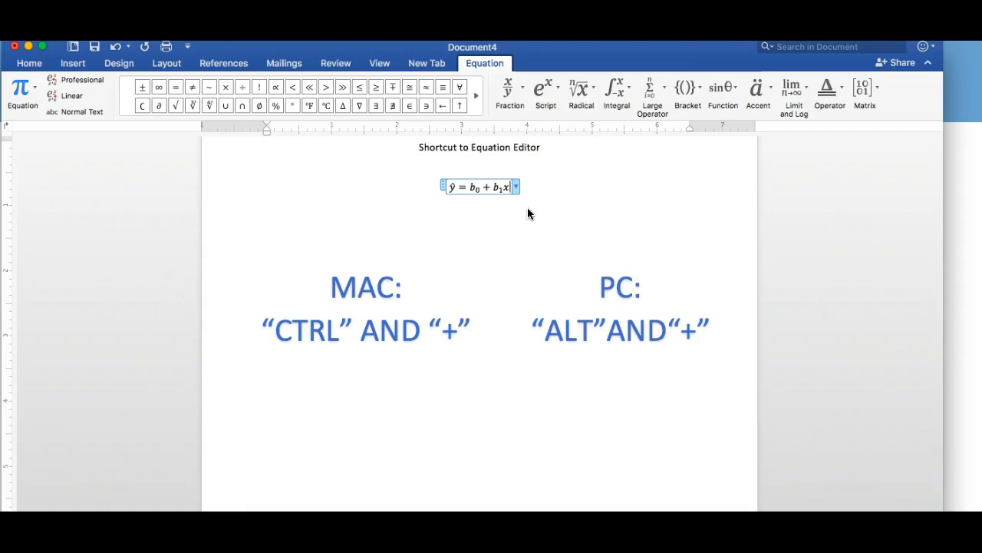
click(527, 192)
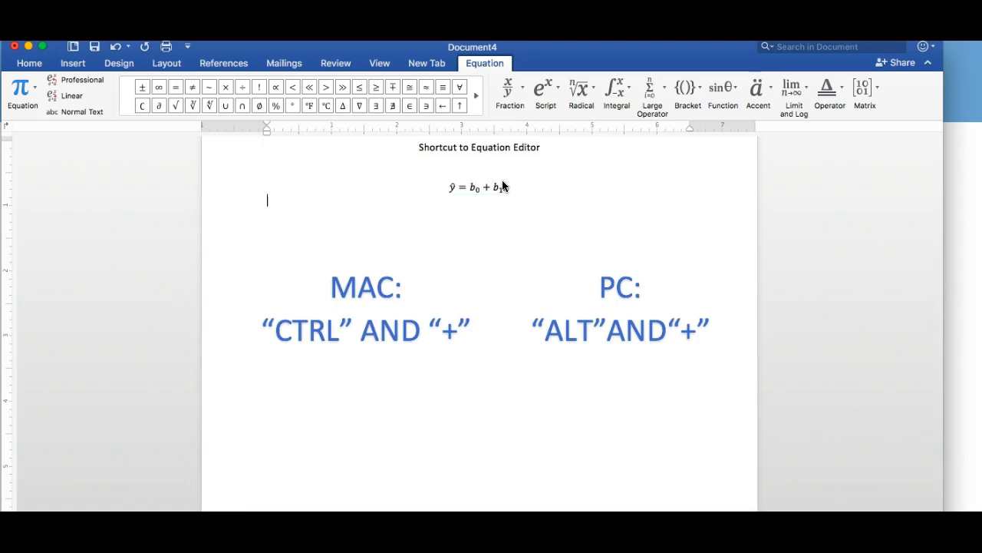
click(458, 188)
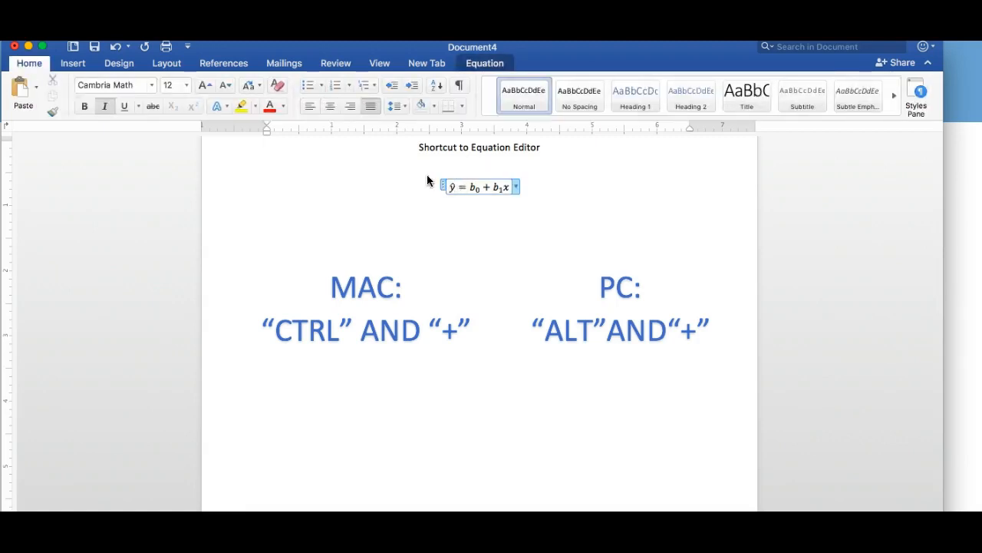
click(311, 104)
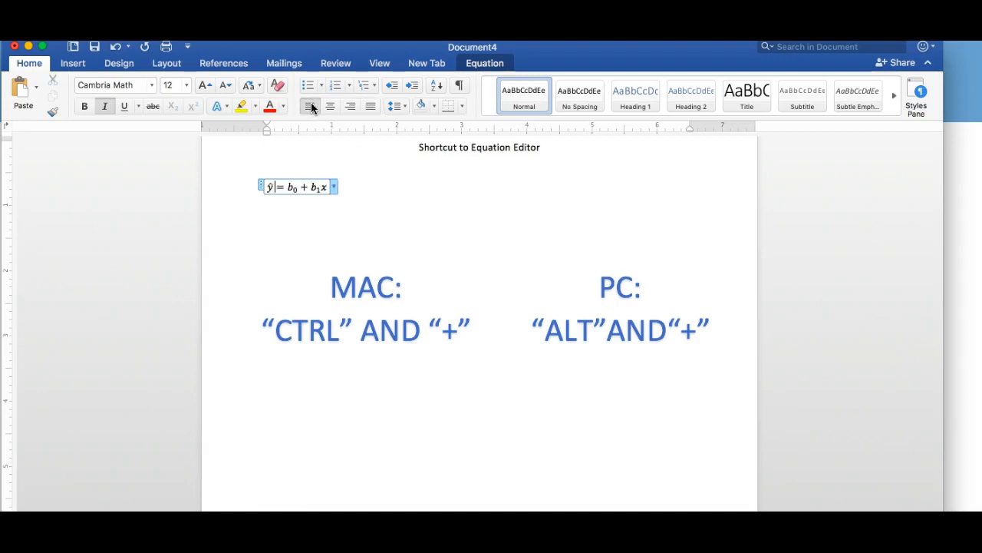
Delete the whole regression equation from the document
click(357, 189)
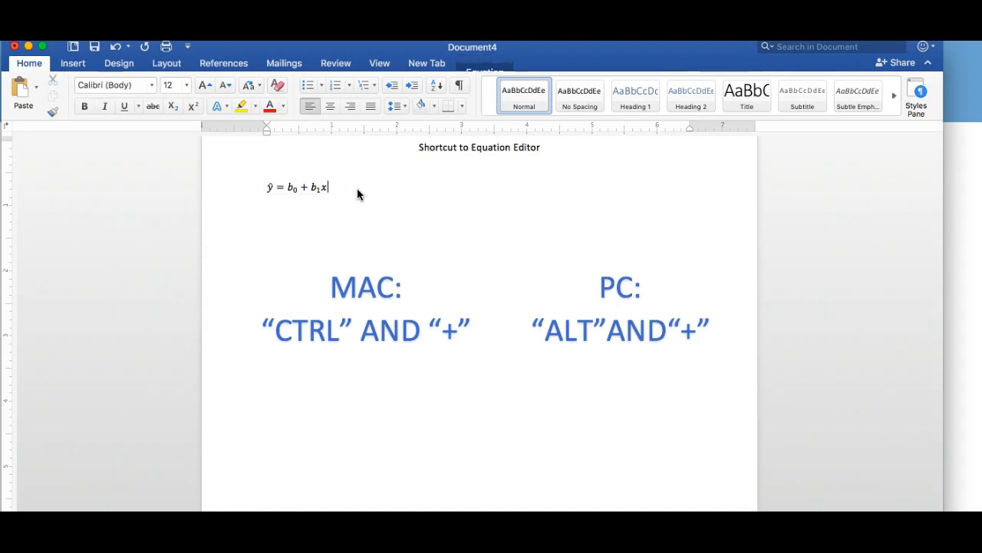
key(BackSpace)
key(BackSpace)
key(BackSpace)
key(BackSpace)
key(BackSpace)
key(BackSpace)
key(BackSpace)
key(BackSpace)
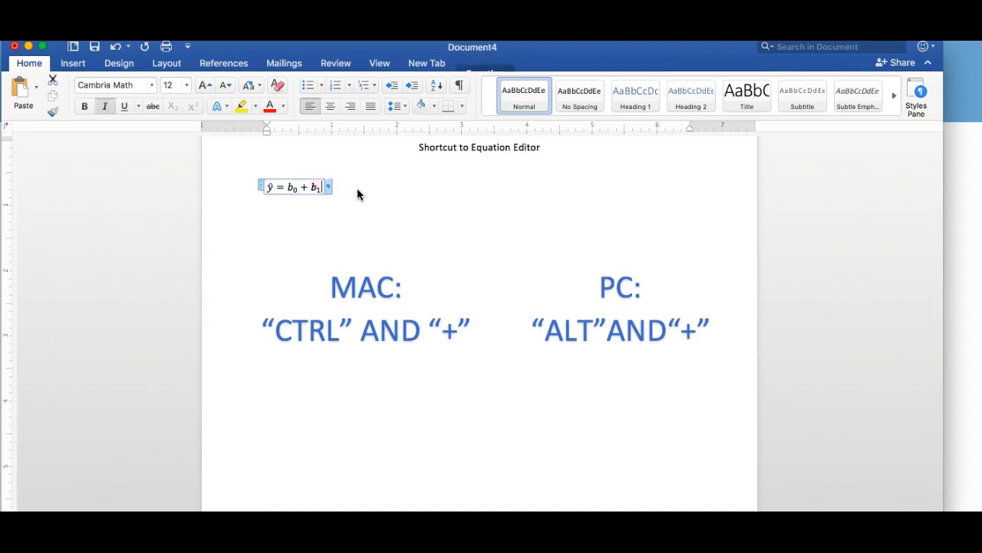
key(BackSpace)
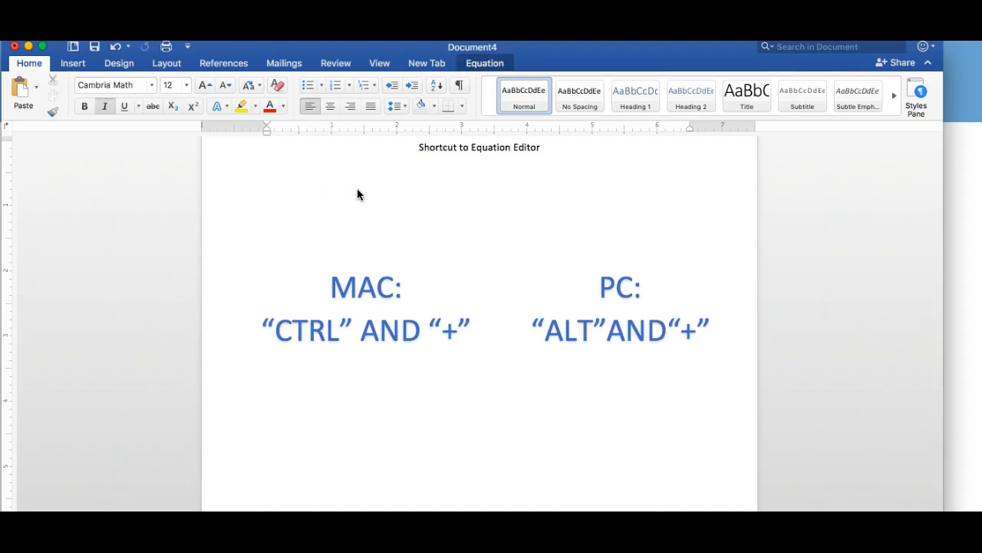
key(ctrl+equal)
text(Accor)
key(BackSpace)
key(BackSpace)
key(BackSpace)
key(BackSpace)
key(BackSpace)
key(BackSpace)
key(BackSpace)
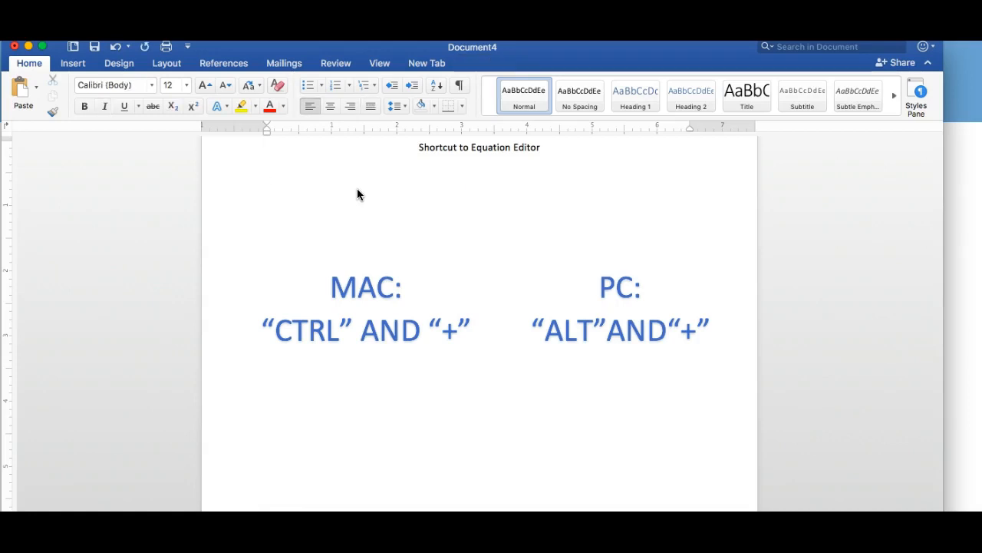
Write "In conclusion..." below the title and insert a blank inline equation right after it
text(O)
key(BackSpace)
text(In conclusion...)
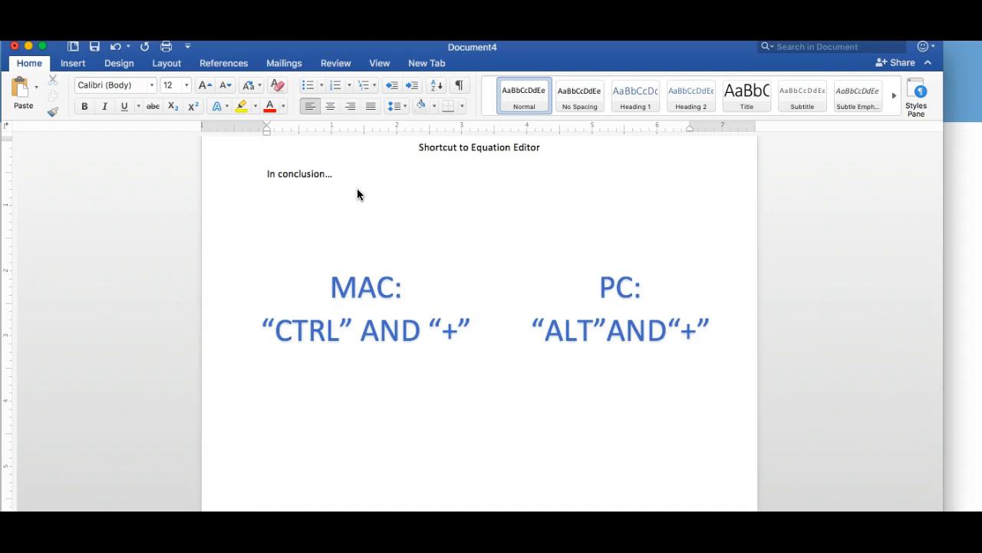
click(79, 65)
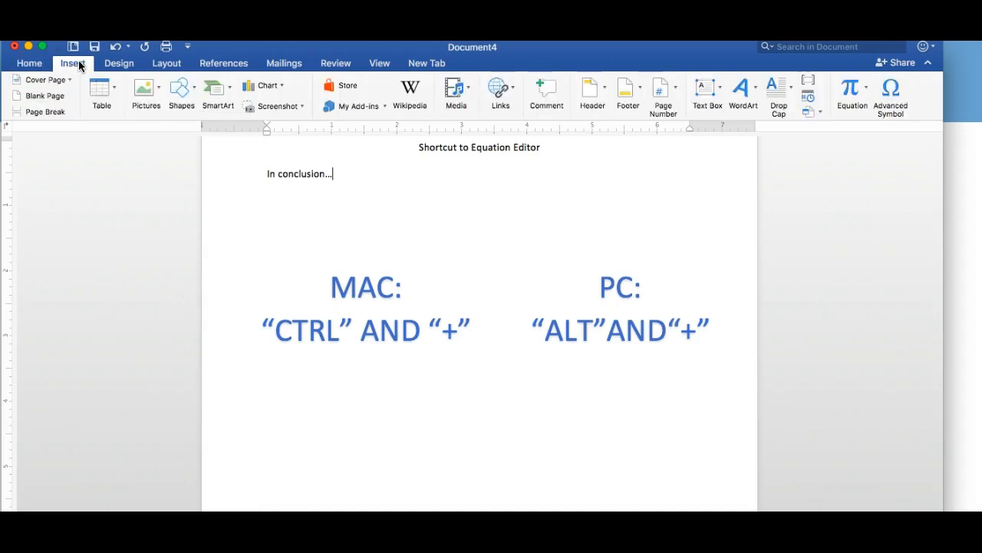
click(852, 94)
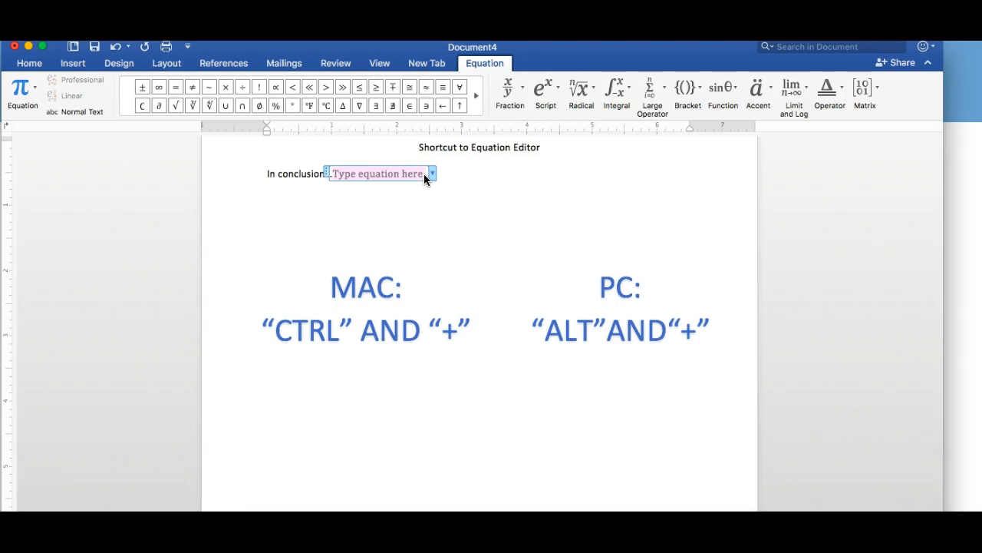
text(\hat)
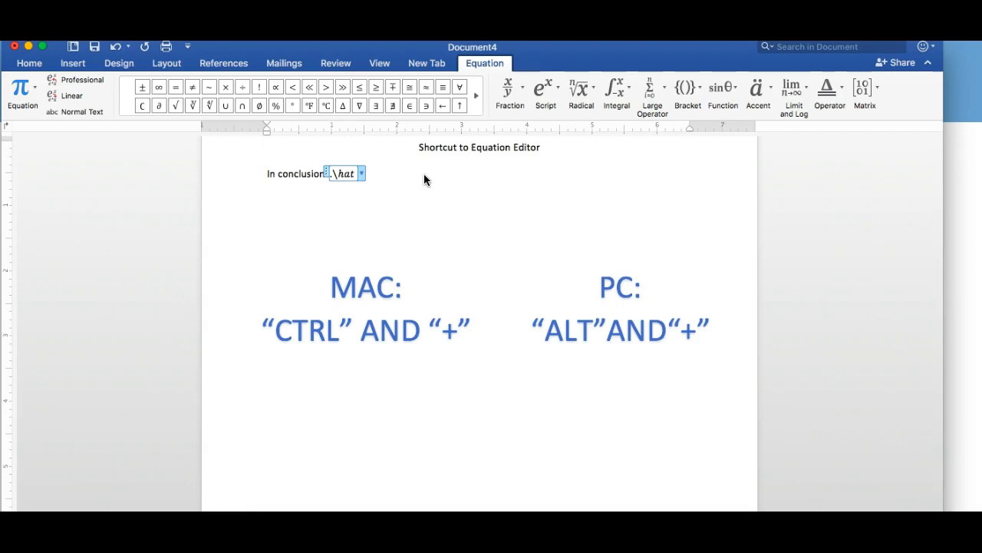
key(space)
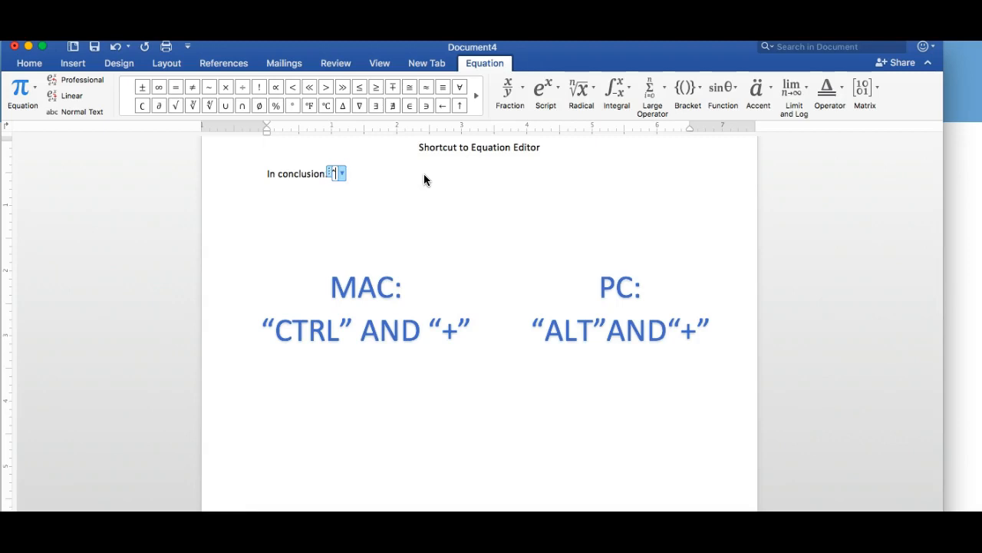
key(BackSpace)
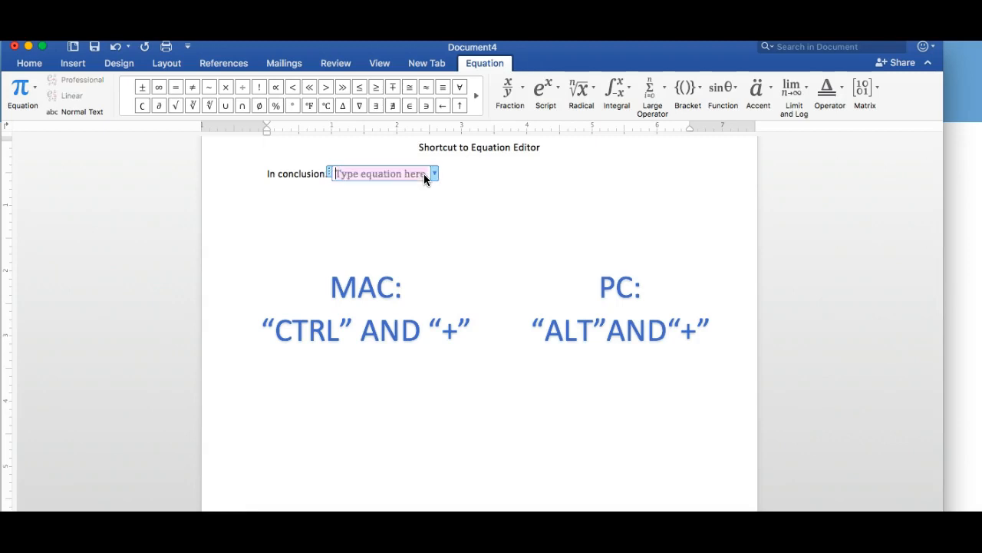
Enter the word cat under a wide hat accent, followed by an equals sign, in the inline equation
text(\vec)
key(space)
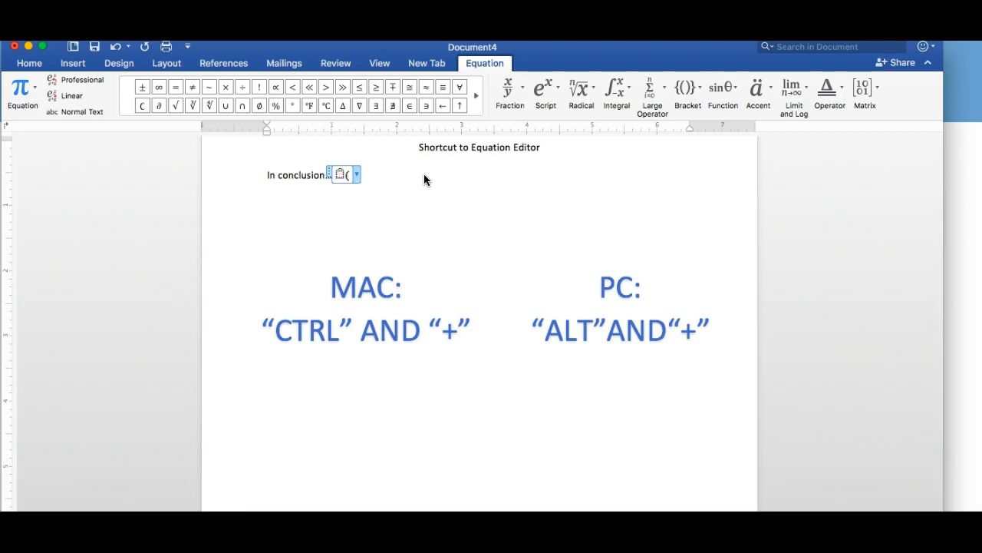
text(cat)
key(Right)
text(= )
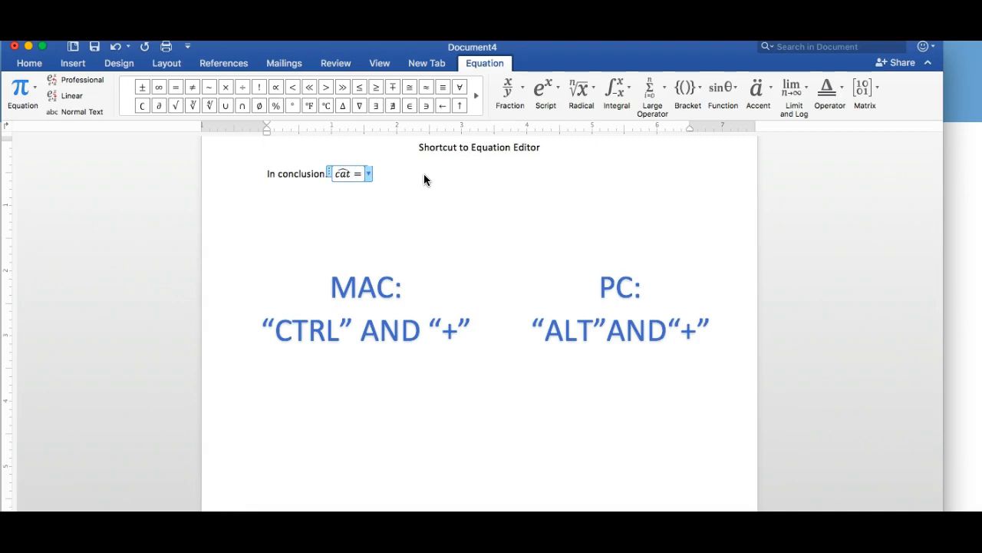
Complete the inline equation's right-hand side as 5 + 1/2 dog, with 1/2 as a stacked fraction
text(5 + 1/2)
key(space)
text(dog)
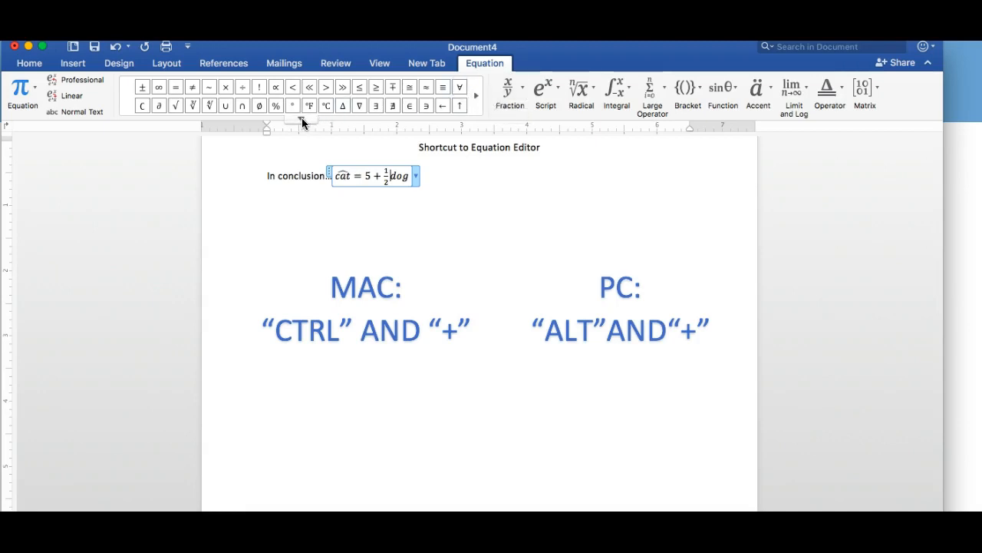
Insert a centred multiplication dot between the fraction 1/2 and dog, and leave the equation
click(302, 119)
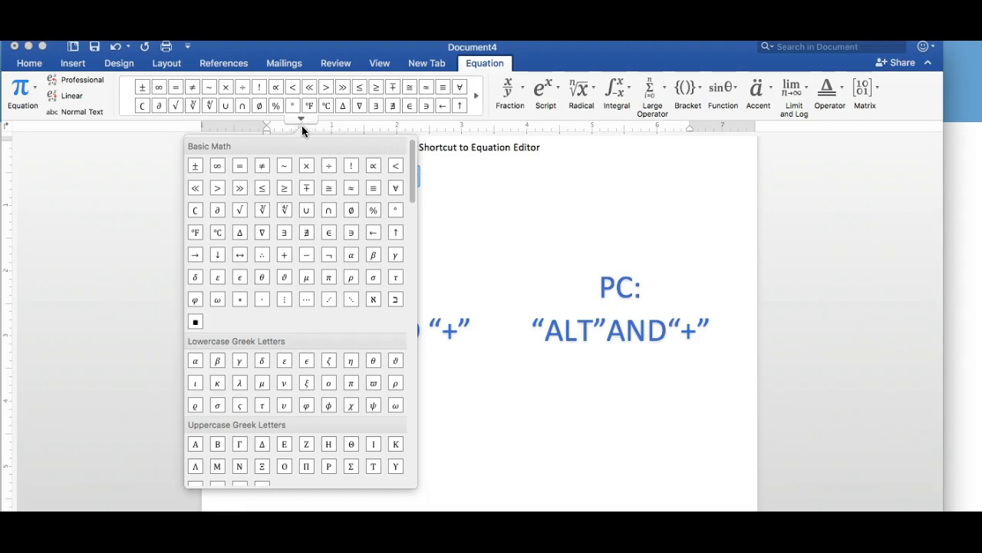
click(264, 301)
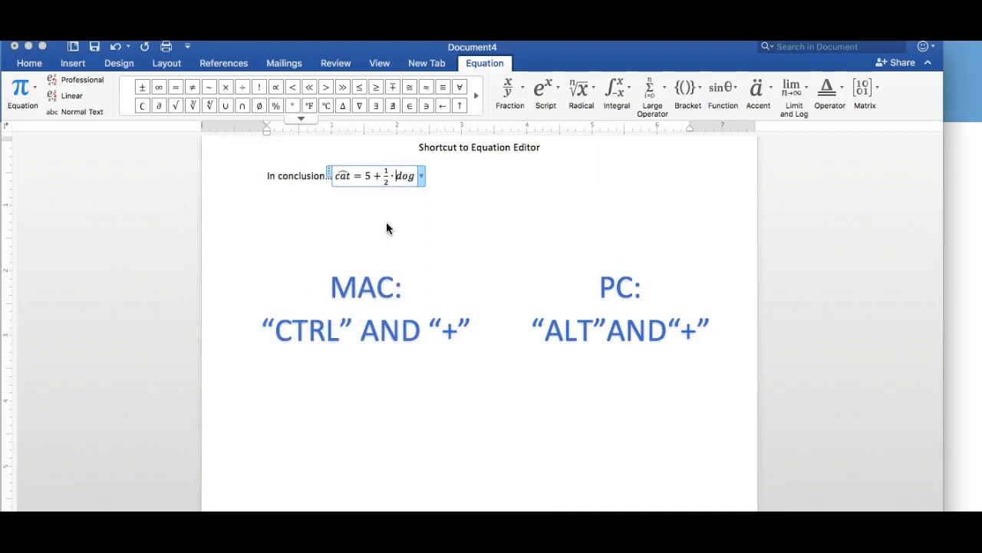
click(459, 180)
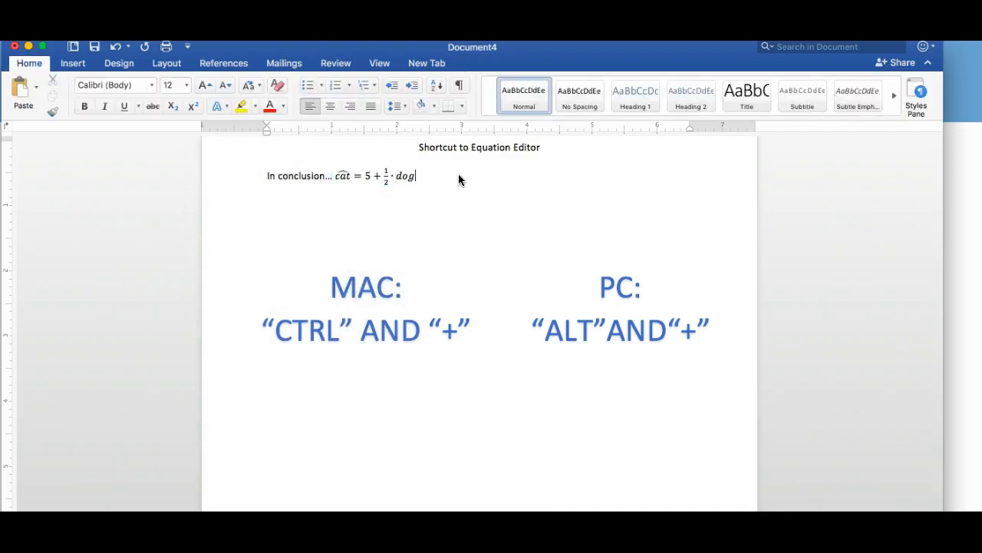